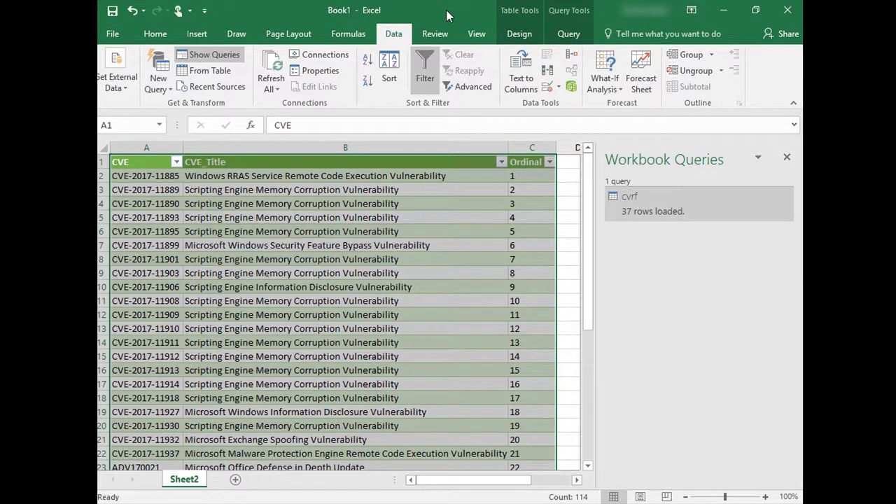
Import cvrf.json from the MSRCAPI folder as a new JSON query, cvrf (2)
left_click(157, 89)
mouse_move(203, 111)
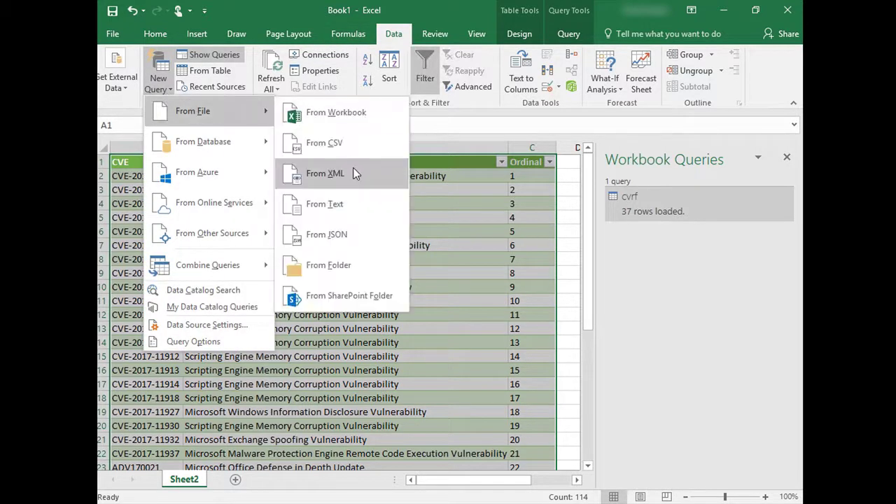
left_click(340, 234)
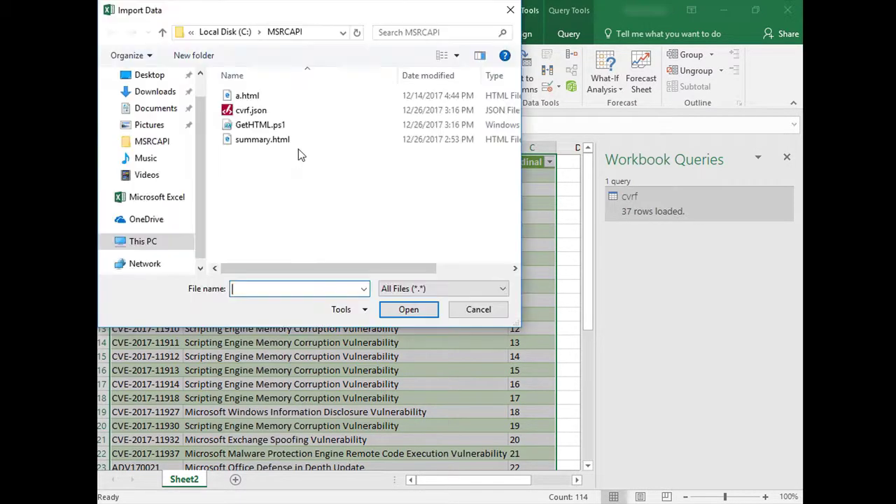
left_click(265, 112)
left_click(423, 310)
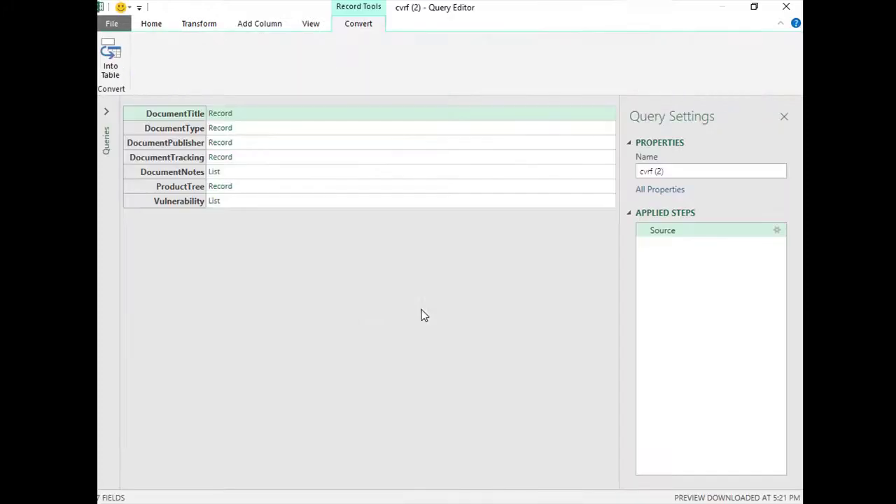
Drill into the Vulnerability list and convert it to a table
left_click(216, 203)
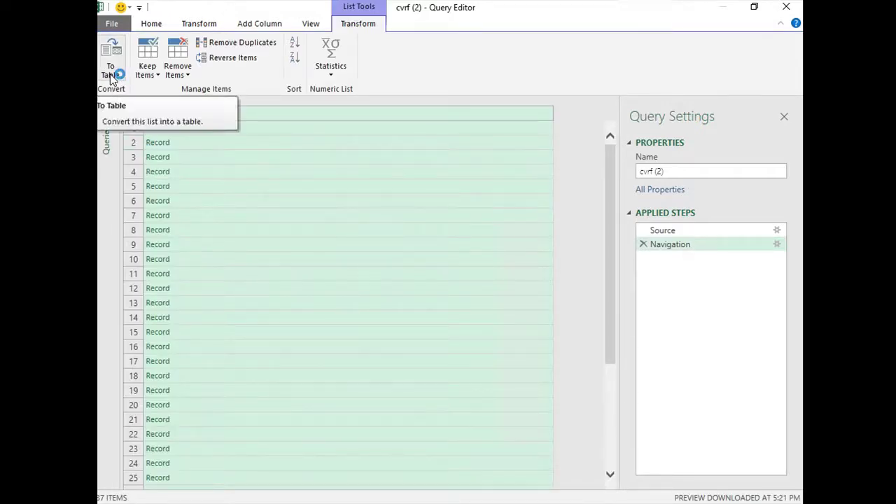
left_click(110, 76)
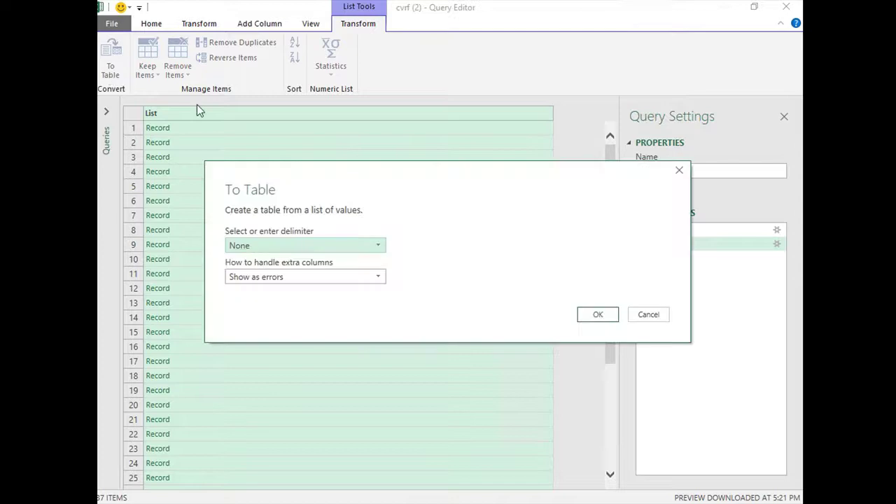
left_click(597, 316)
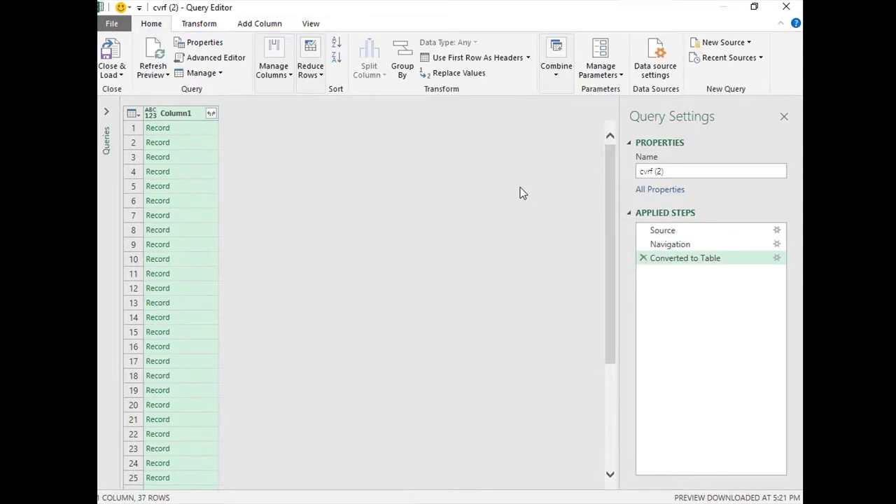
Expand Column1 to only the Remediations field, without the original column-name prefix
left_click(212, 113)
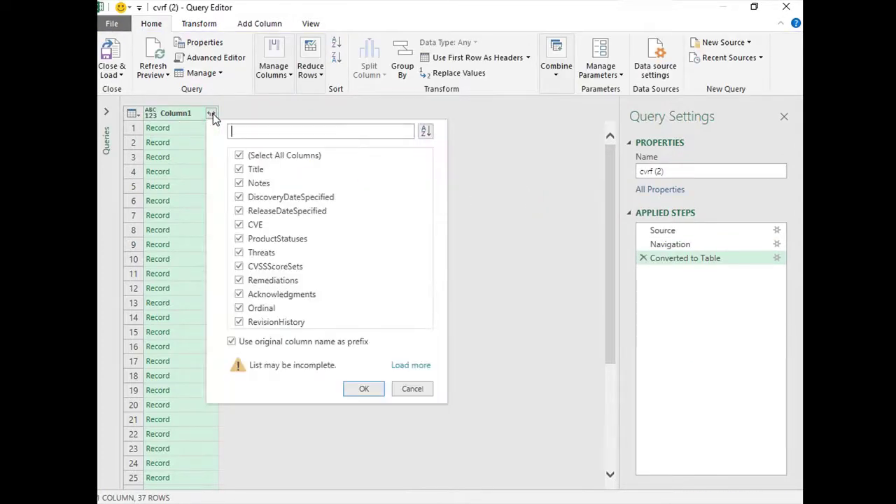
left_click(271, 343)
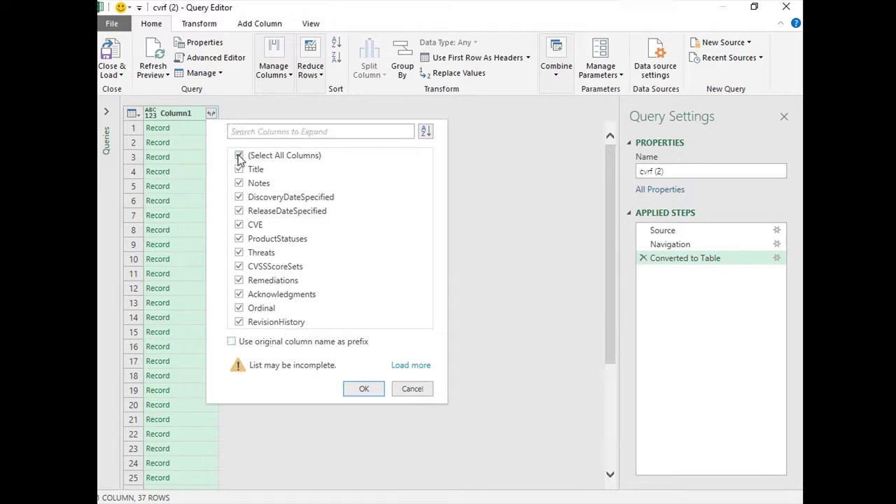
left_click(238, 155)
left_click(248, 282)
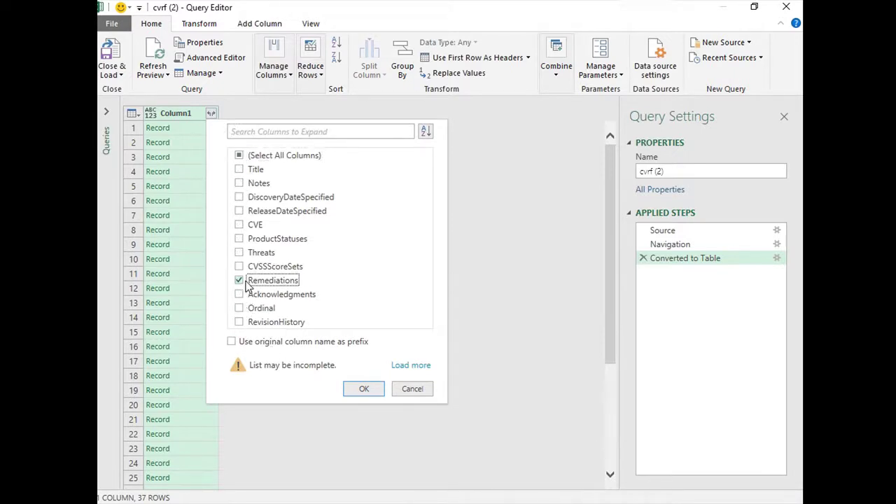
left_click(361, 389)
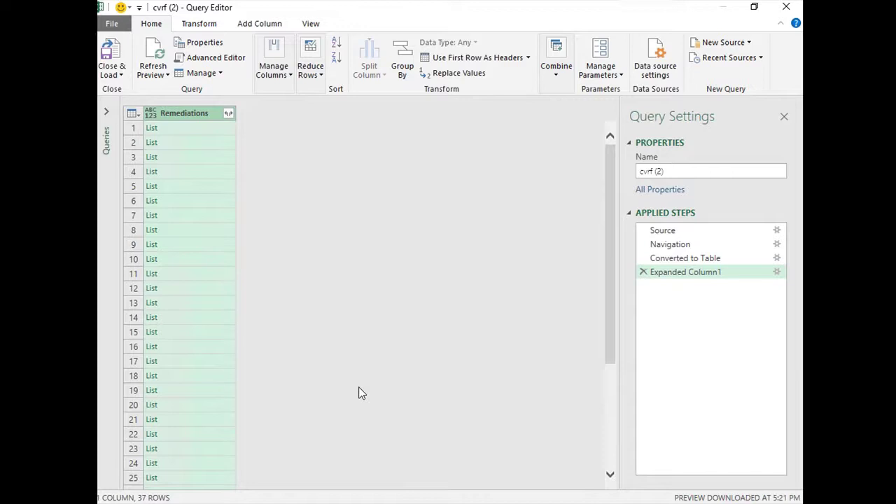
Expand Remediations to new rows, then into all eight record fields across 482 rows
left_click(227, 115)
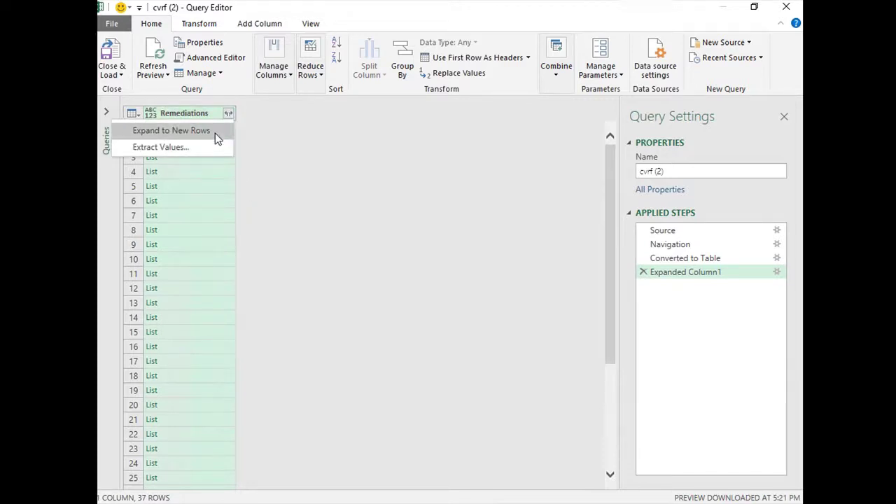
left_click(215, 133)
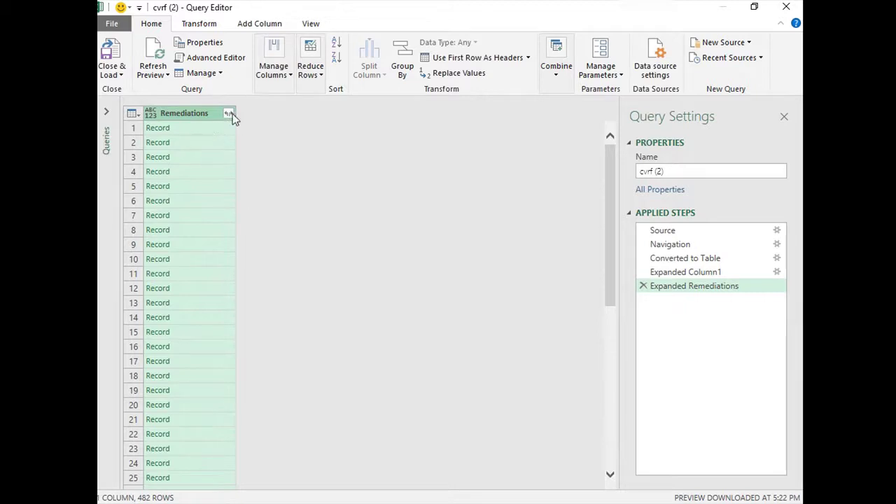
left_click(230, 113)
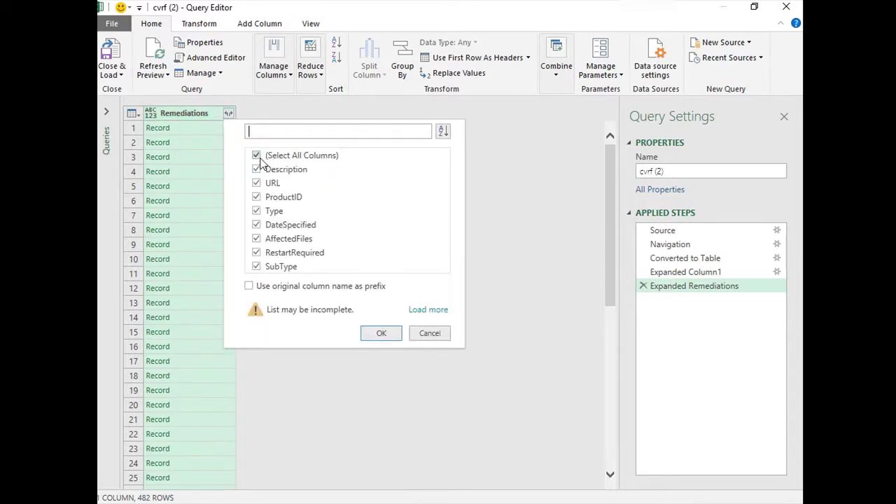
left_click(399, 337)
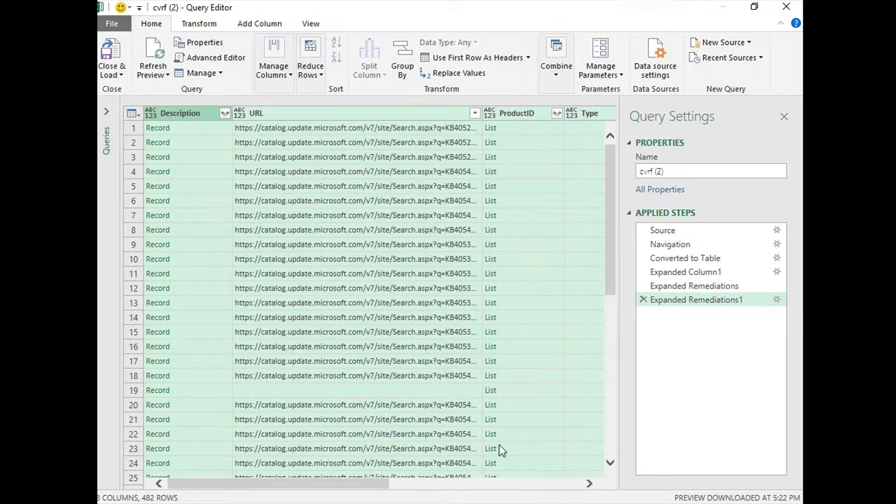
left_click_drag(373, 490, 427, 490)
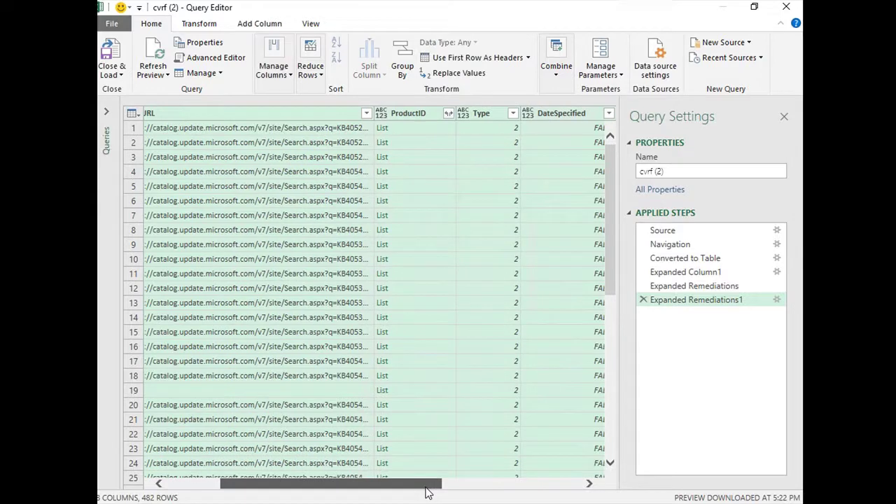
Filter the Type column to keep only value 2, leaving 479 rows
left_click(513, 113)
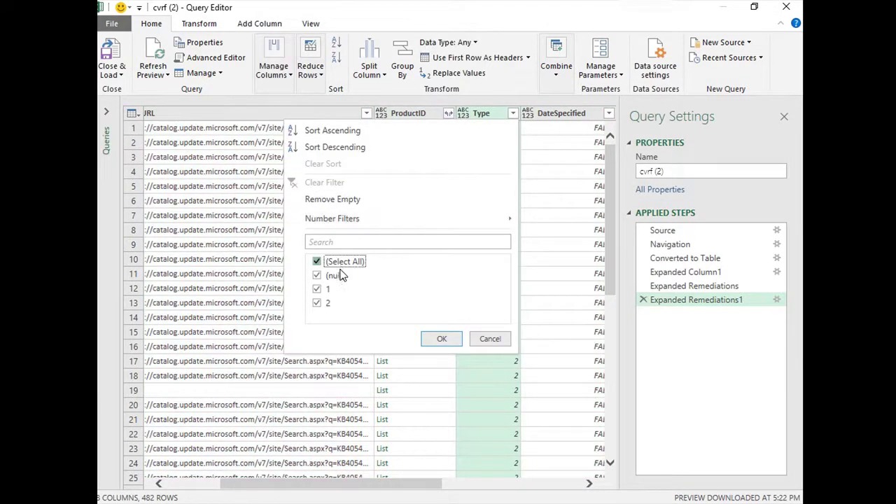
left_click(340, 261)
left_click(318, 302)
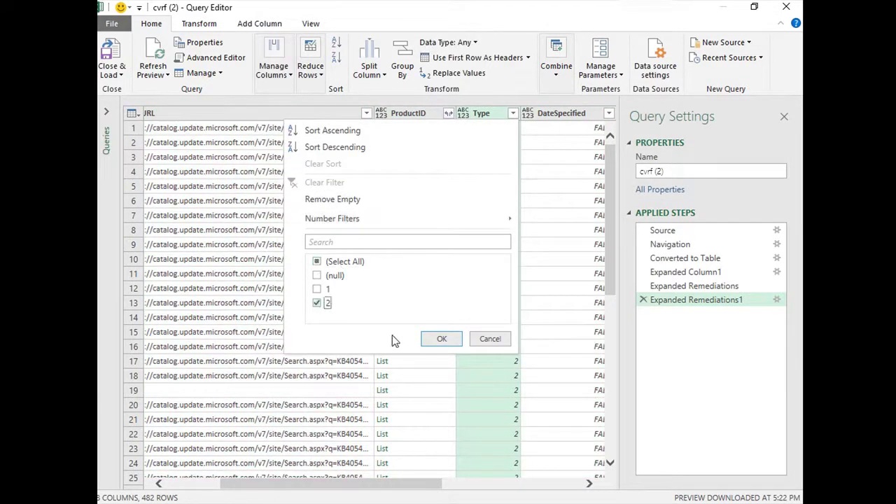
left_click(439, 340)
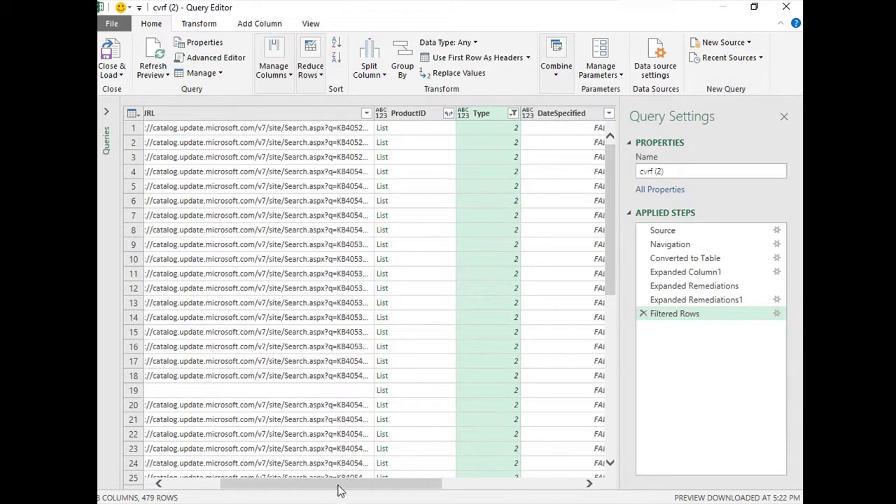
left_click_drag(339, 489, 284, 490)
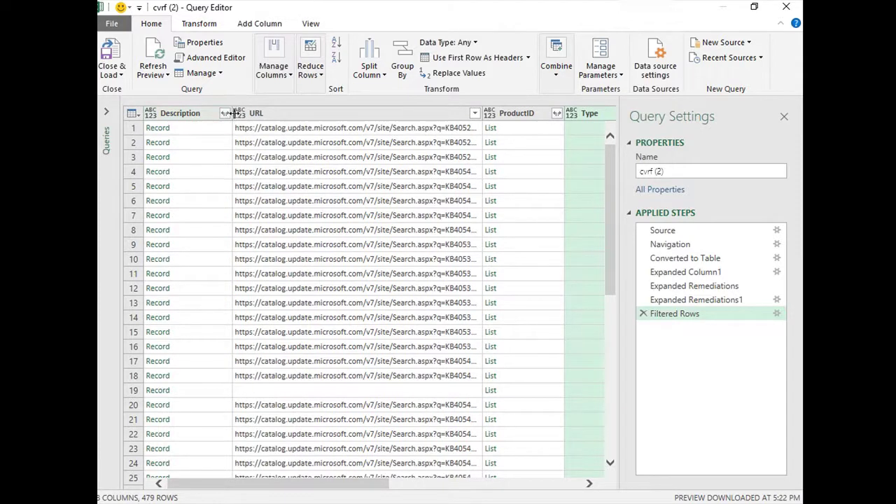
Expand Description into its Value field and rename that column KBID
left_click(226, 113)
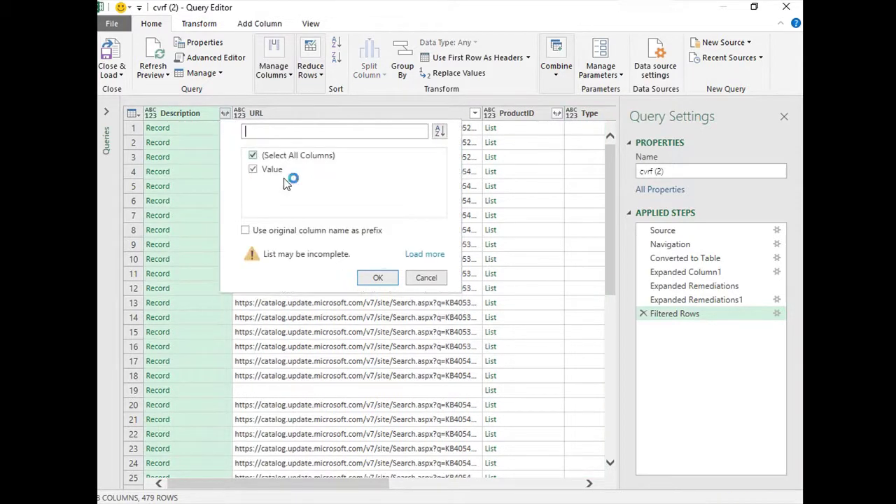
left_click(377, 277)
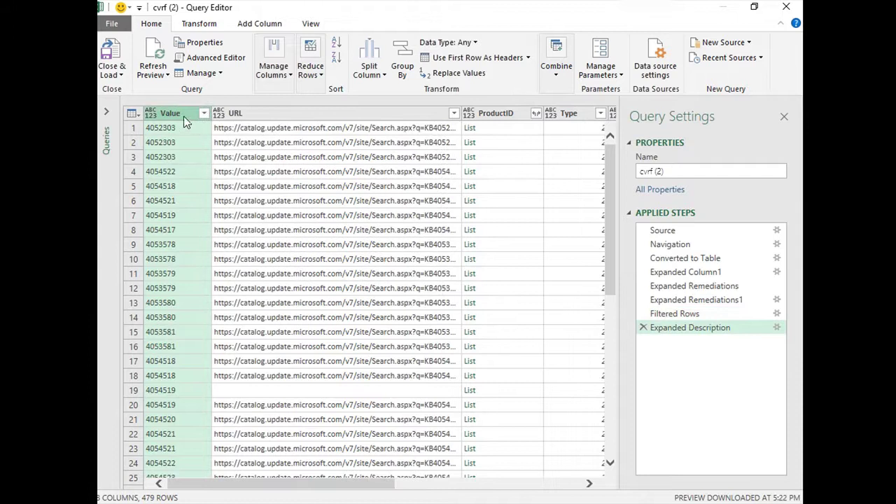
right_click(179, 117)
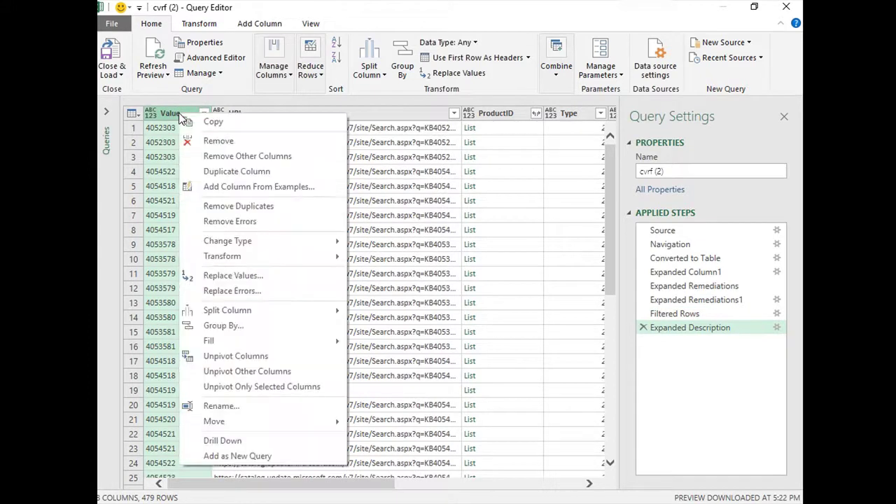
left_click(266, 412)
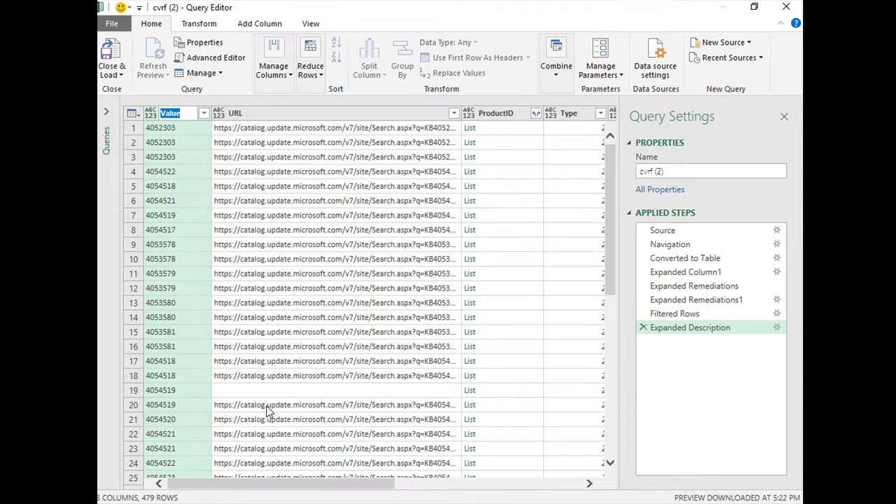
type("KBID")
key("Return")
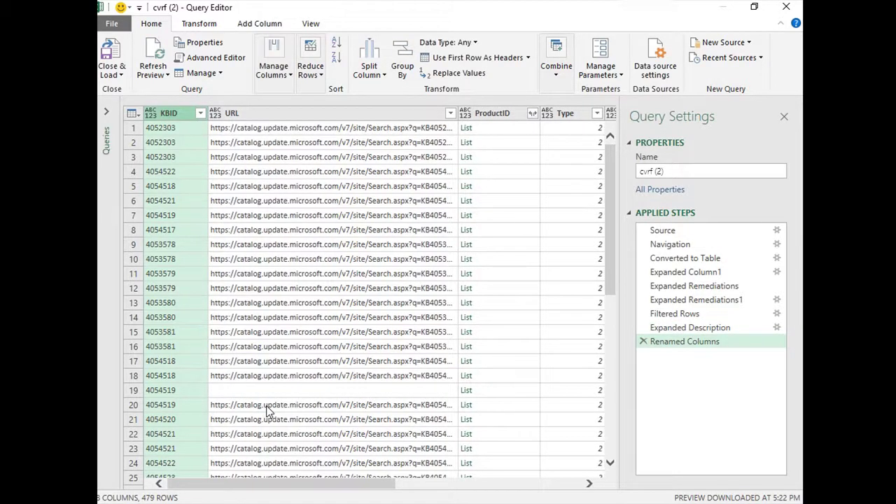
Expand ProductID to new rows and remove duplicate KBID–ProductID rows, leaving 126
left_click(531, 113)
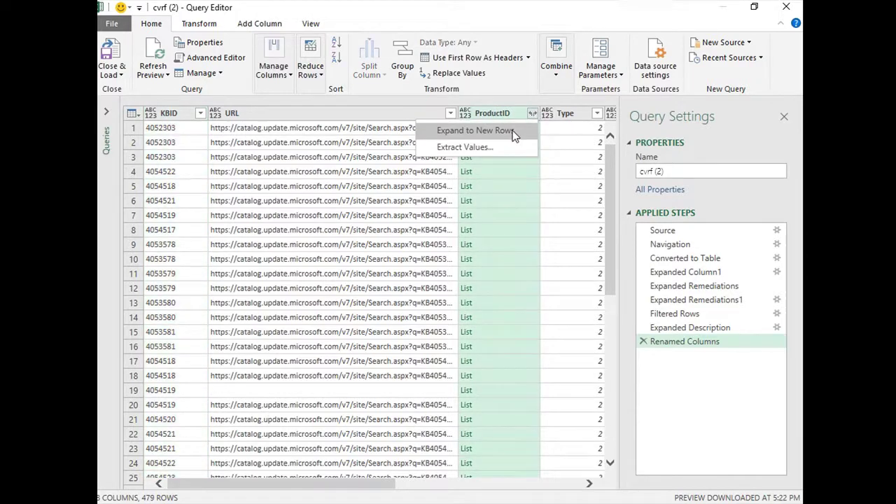
left_click(510, 130)
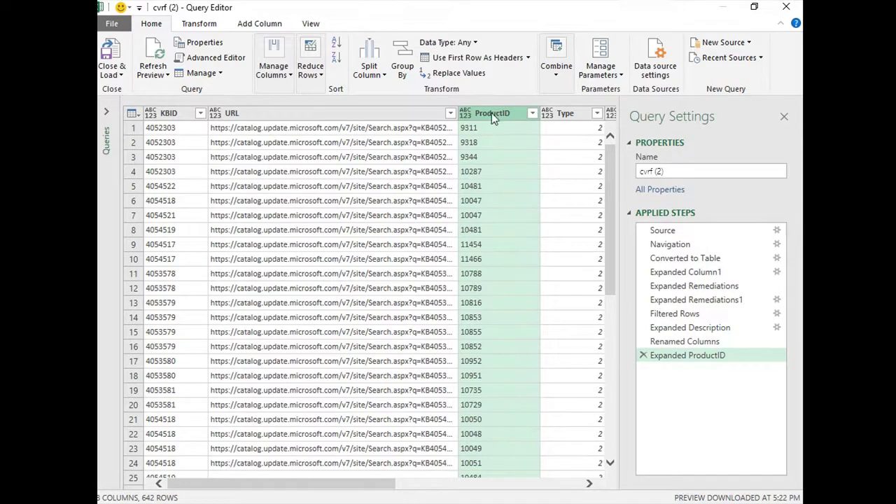
left_click(166, 115, "ctrl")
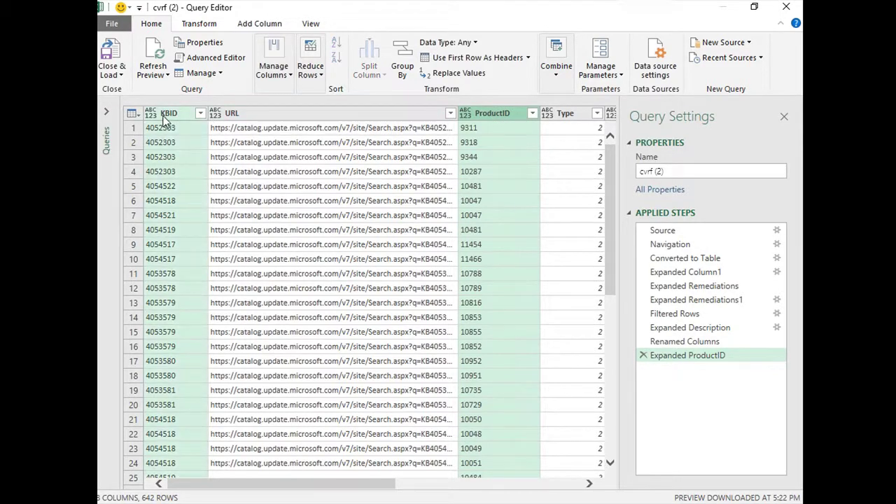
left_click(312, 73)
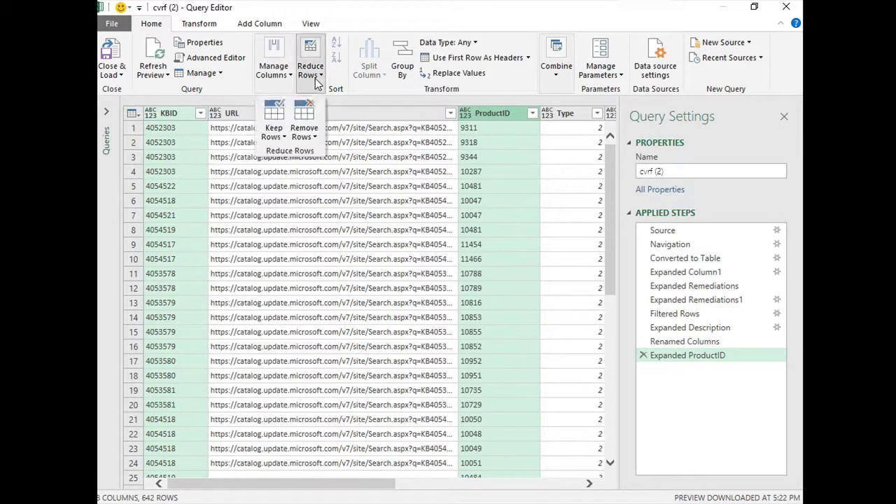
left_click(305, 137)
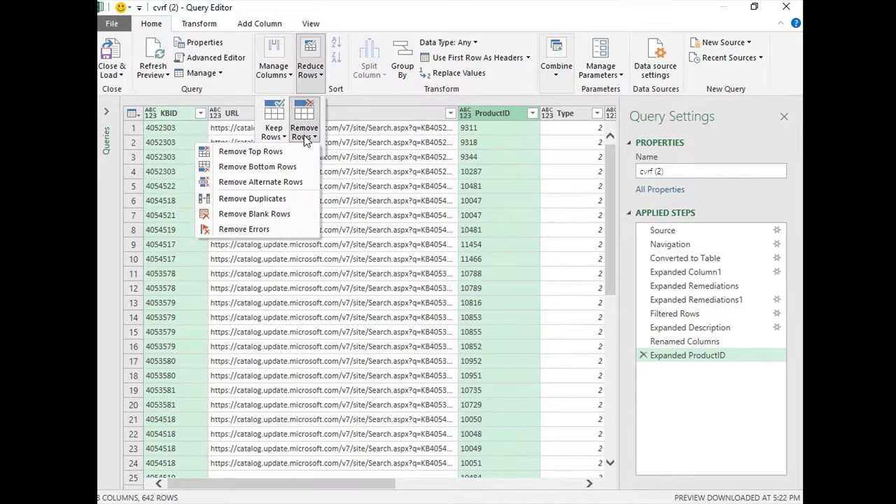
left_click(277, 199)
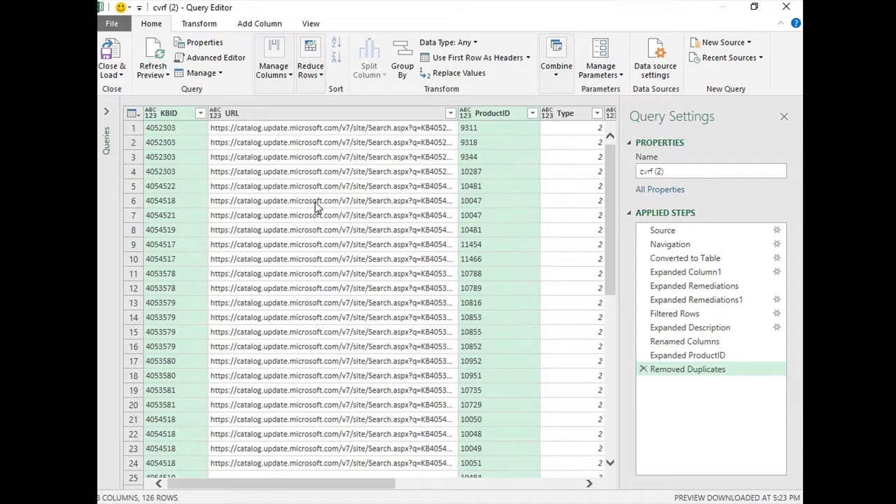
Rename the cvrf (2) query to KBList and expand the Queries pane
left_click(675, 171)
key("BackSpace")
key("BackSpace")
key("BackSpace")
key("BackSpace")
key("BackSpace")
key("BackSpace")
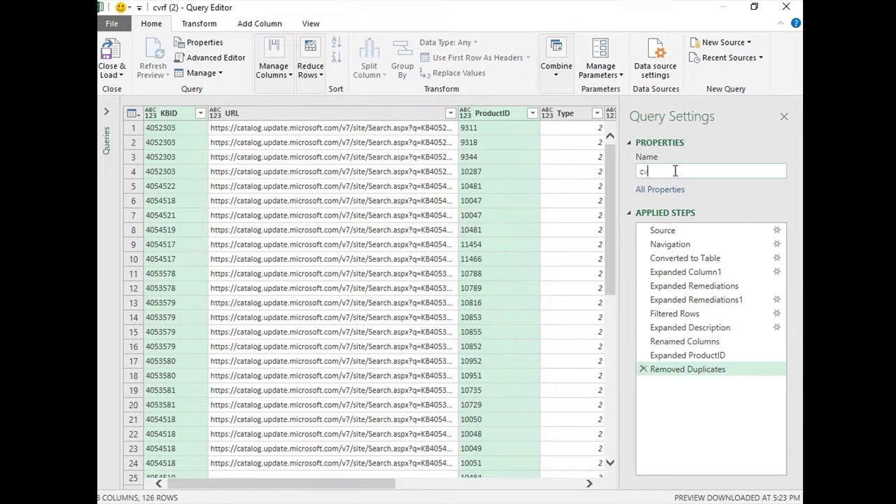
key("BackSpace")
key("BackSpace")
type("KBL")
type("is")
key("BackSpace")
key("BackSpace")
type("ist")
key("Return")
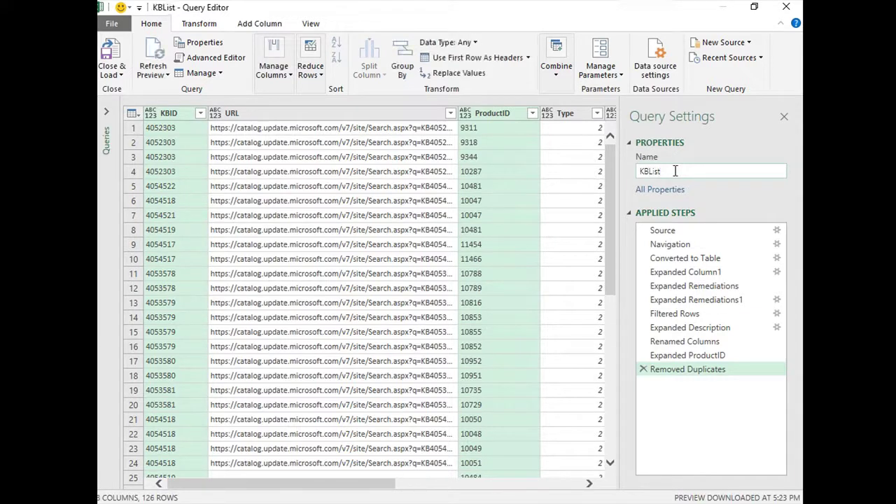
left_click(102, 112)
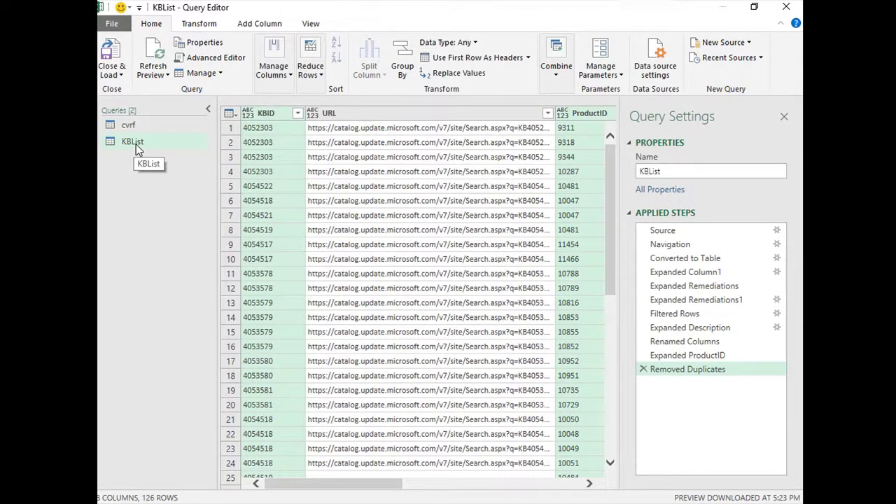
Import cvrf.json again via Text/CSV with All Files, then drill into ProductTree's FullProductName list
left_click(749, 43)
mouse_move(700, 59)
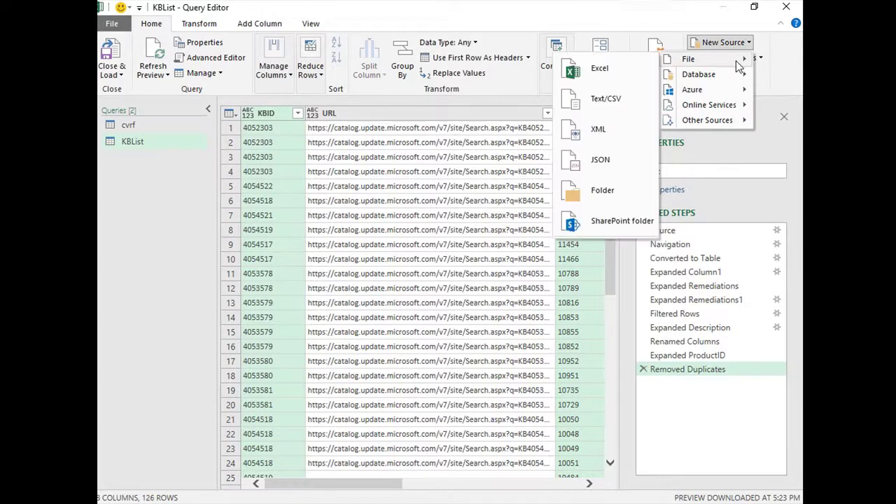
left_click(606, 98)
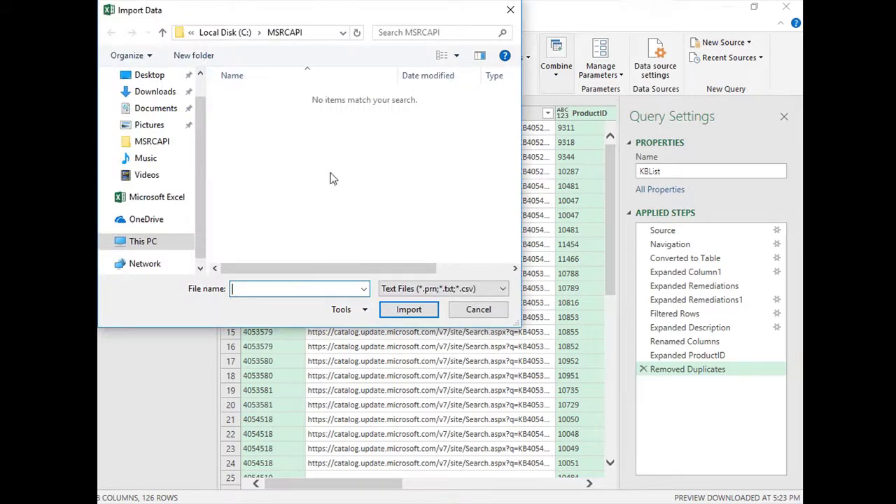
left_click(403, 290)
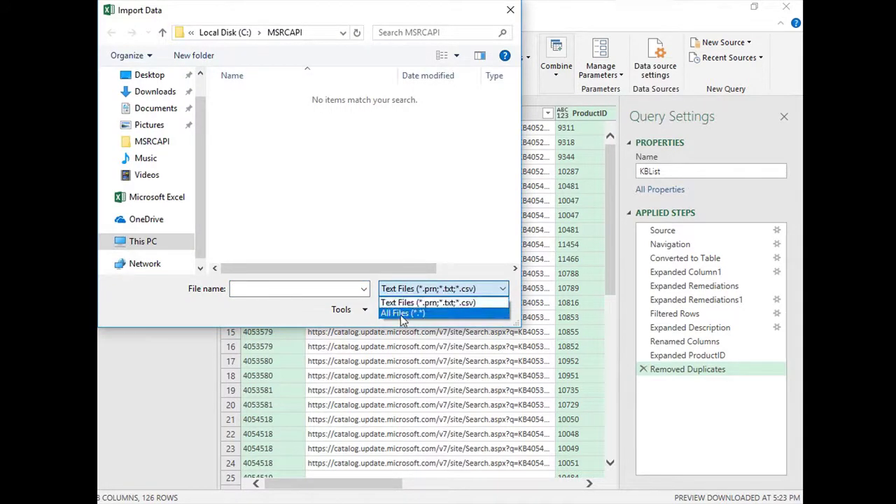
left_click(403, 313)
left_click(251, 110)
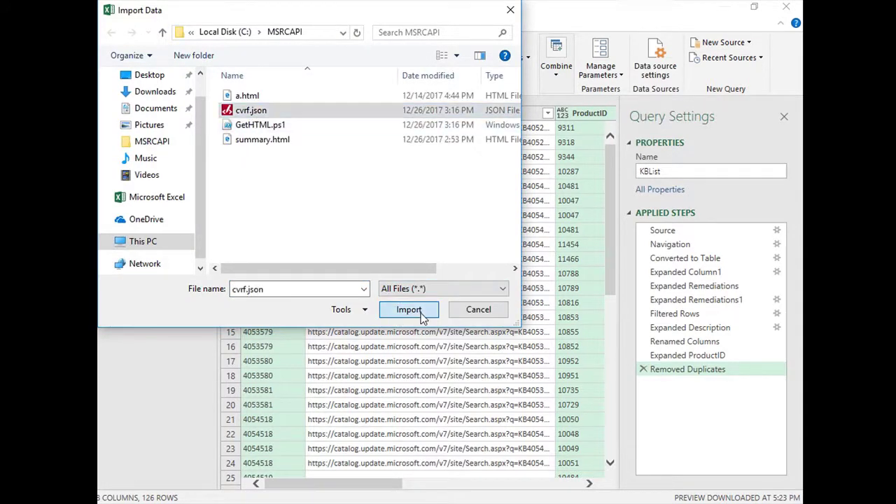
left_click(423, 315)
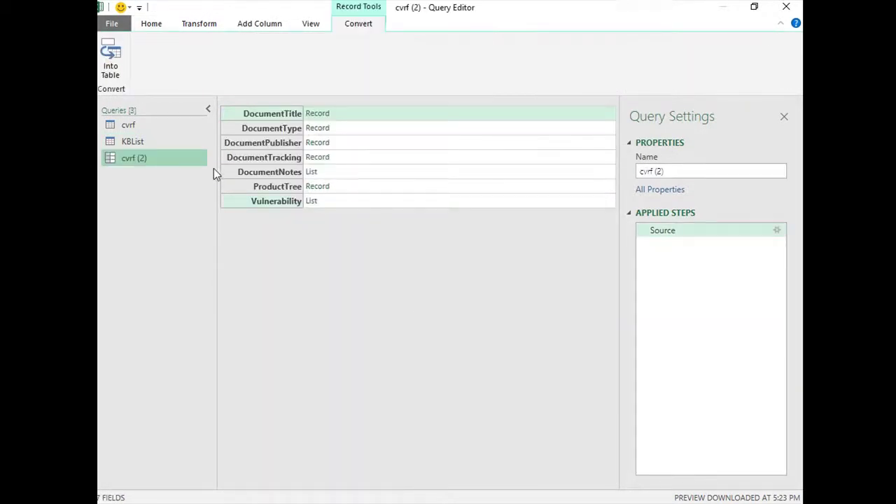
left_click(314, 188)
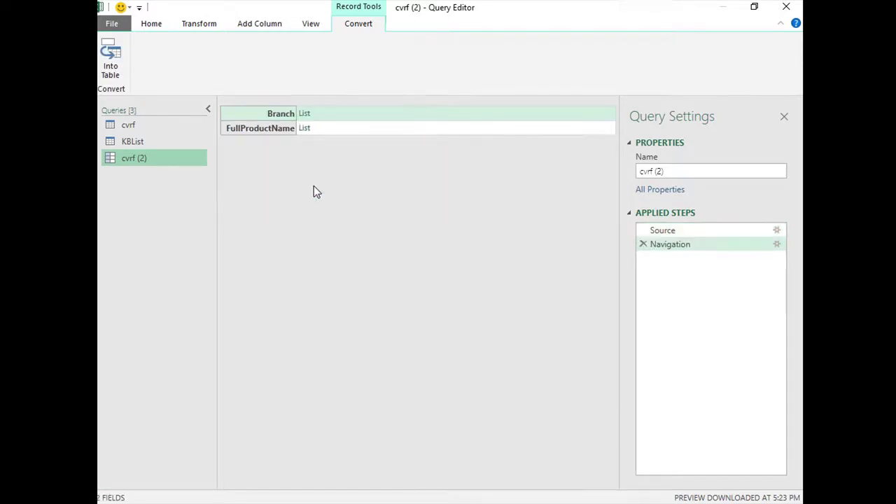
left_click(305, 130)
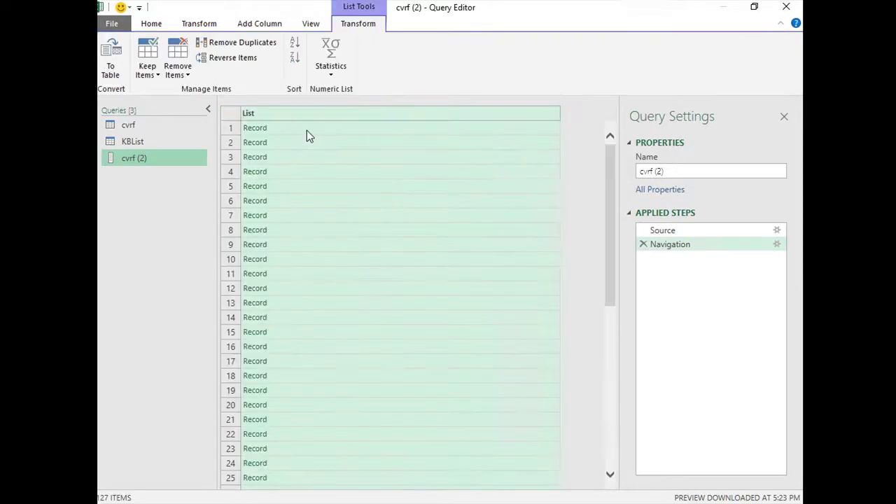
Convert the FullProductName list to a table, expand Column1, and rename Value to ProductName
left_click(111, 73)
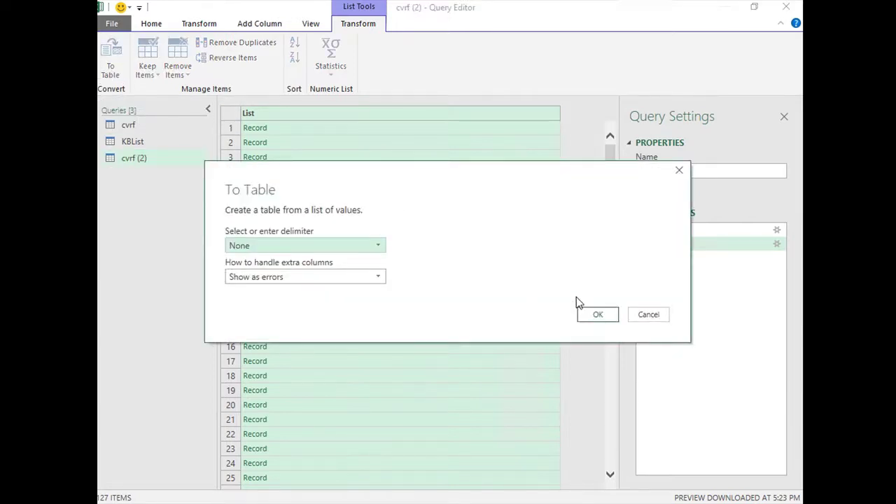
left_click(592, 315)
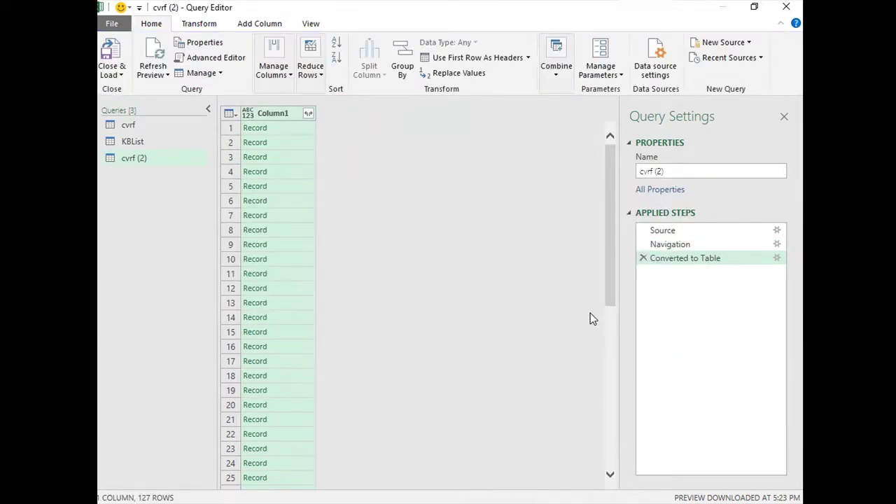
left_click(310, 113)
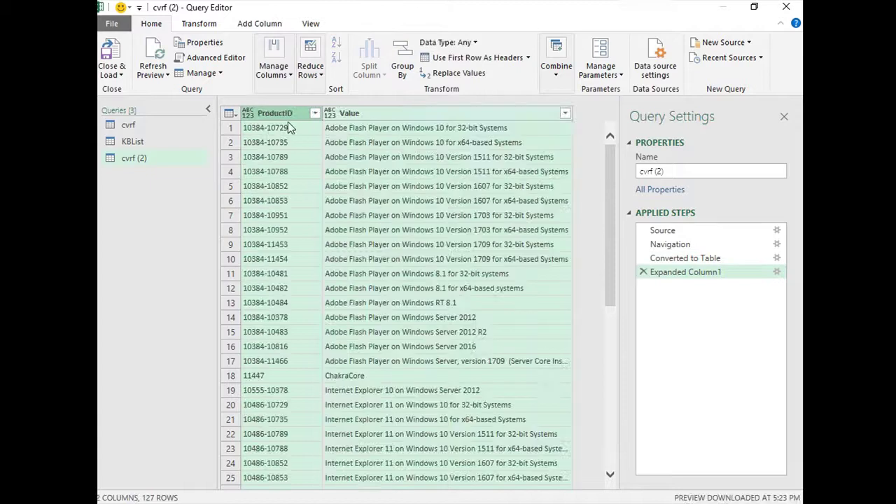
left_click(349, 114)
right_click(356, 115)
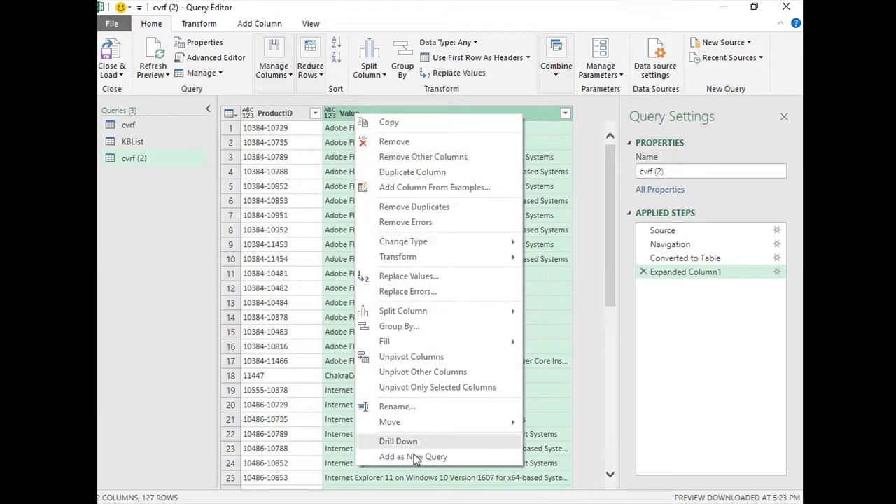
left_click(398, 406)
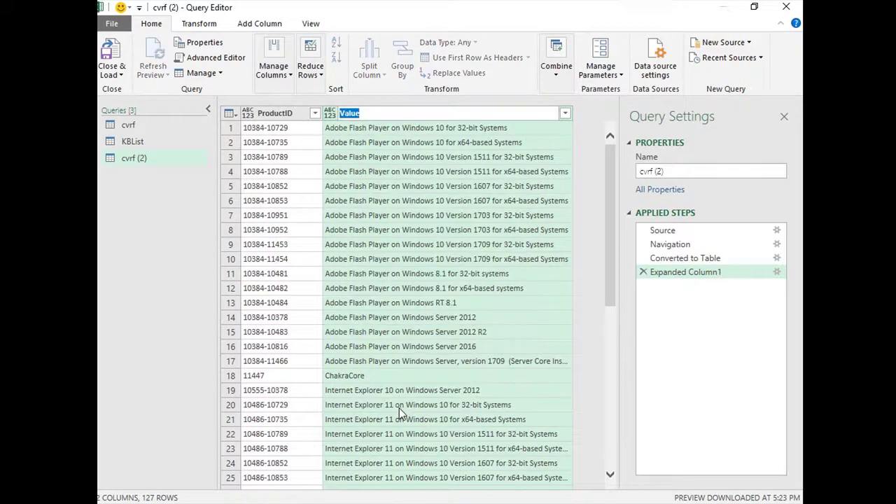
type("Product")
type("Name")
key("Return")
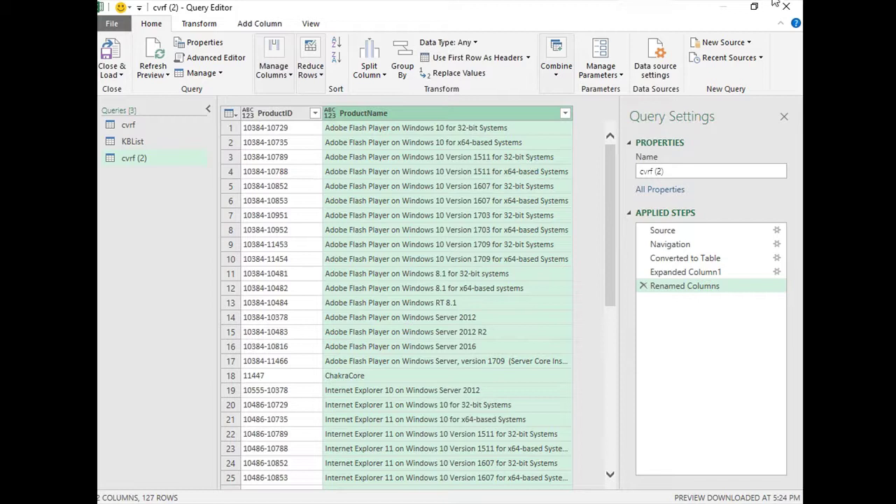
Rename the query to ProductTree and switch back to the KBList query
left_click(672, 172)
key("BackSpace")
type("Pro")
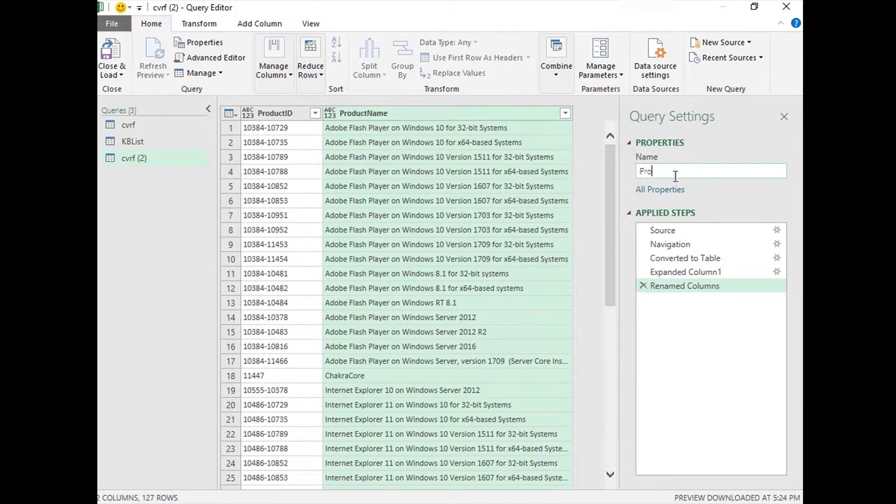
type("ductTree")
key("Return")
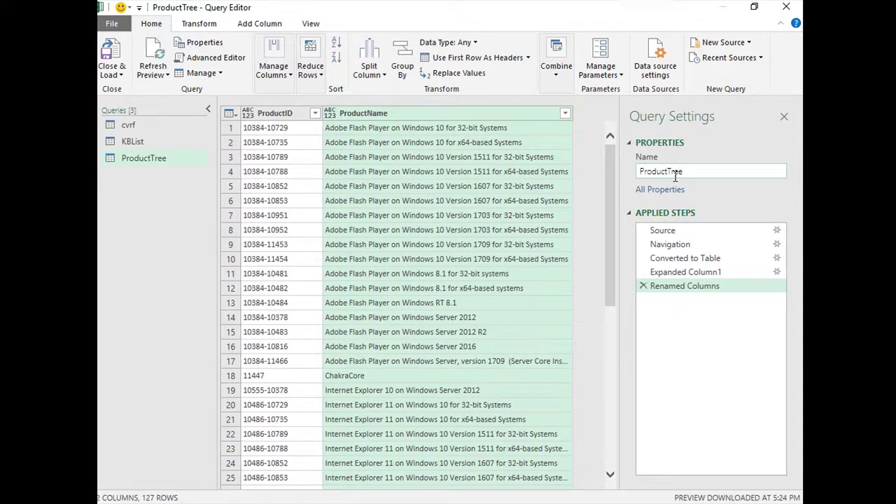
left_click(130, 139)
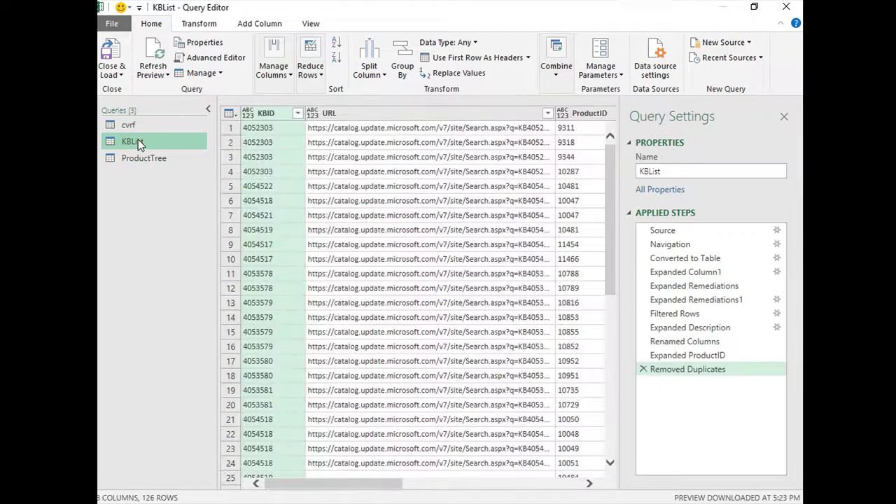
Merge KBList with ProductTree, matching on the ProductID column in both queries
left_click(552, 78)
left_click(544, 103)
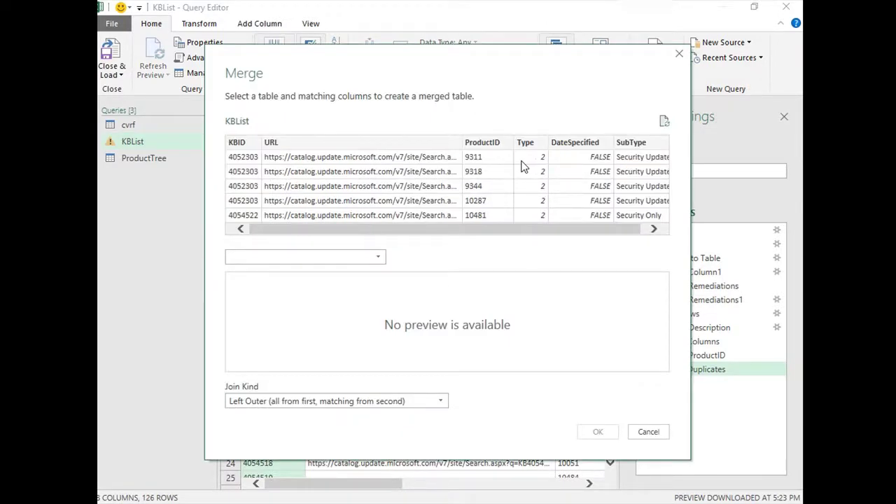
left_click(476, 142)
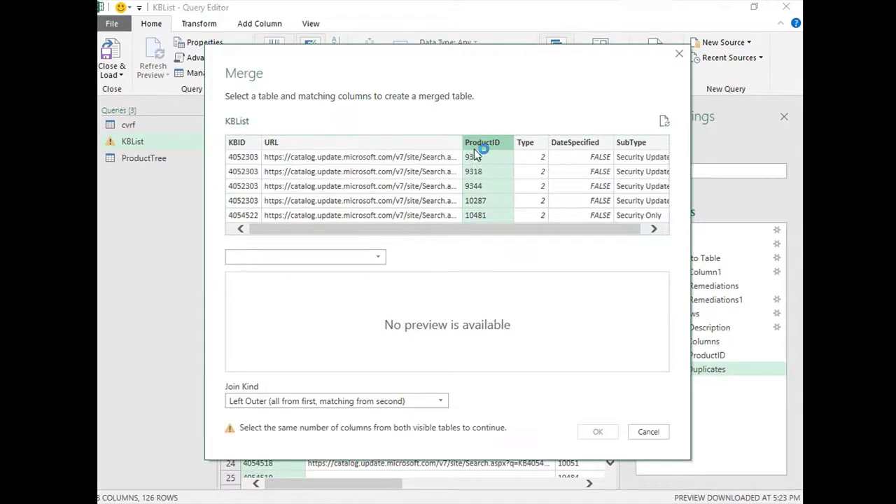
left_click(377, 256)
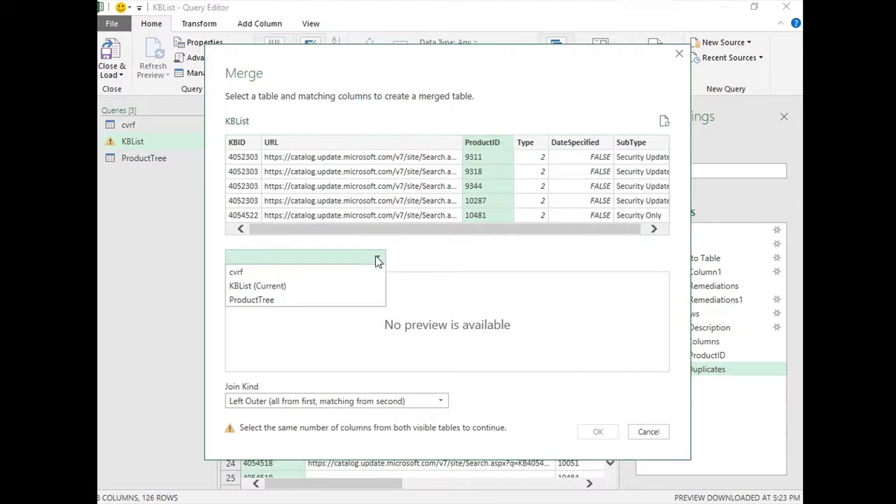
left_click(314, 299)
left_click(247, 281)
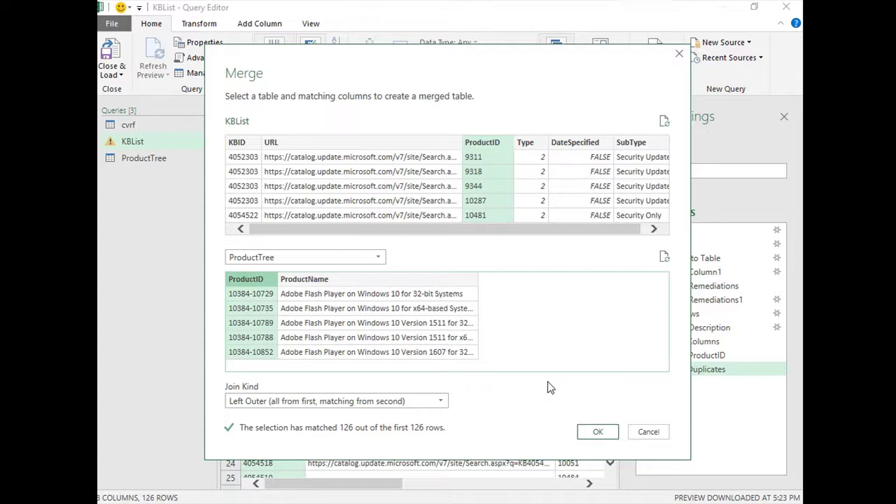
left_click(597, 434)
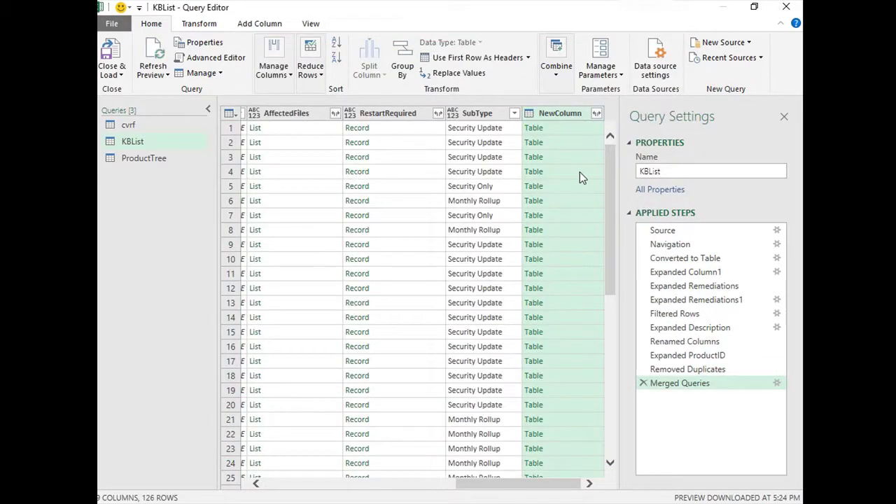
Expand the merged NewColumn to only the ProductName field
left_click(597, 114)
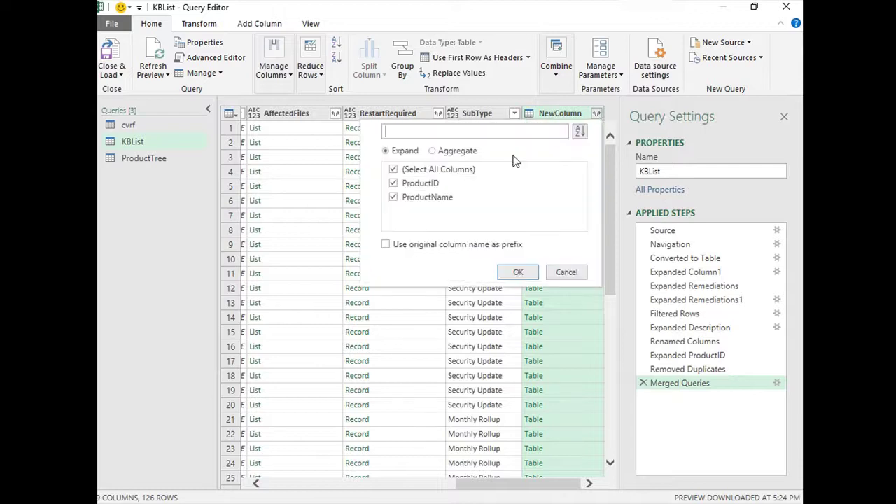
left_click(406, 169)
left_click(409, 197)
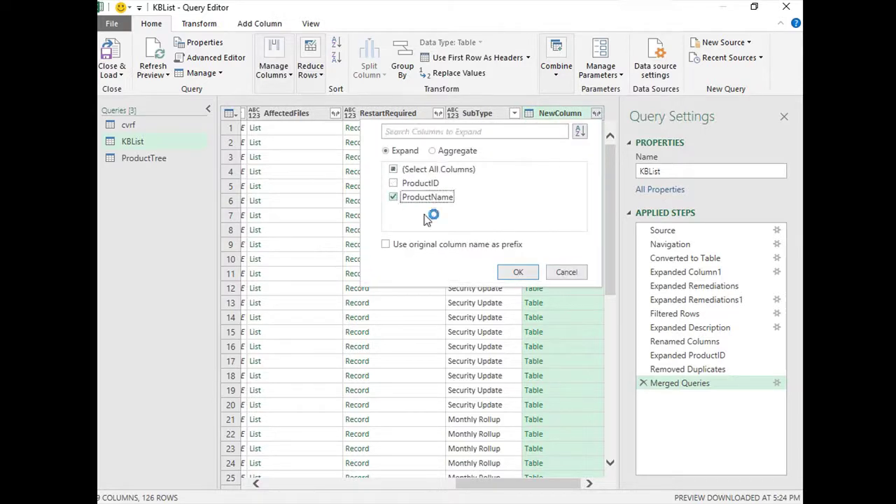
left_click(516, 272)
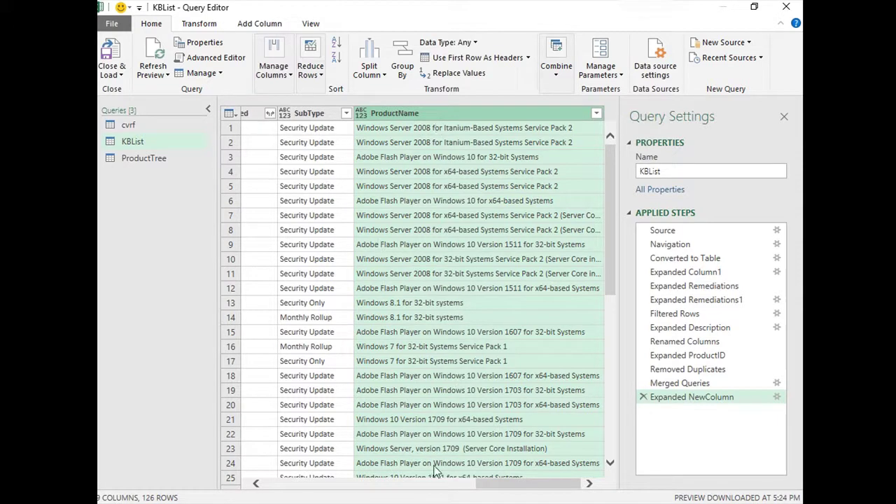
Drag the ProductName column left so it sits just after the URL column
left_click_drag(470, 113, 252, 123)
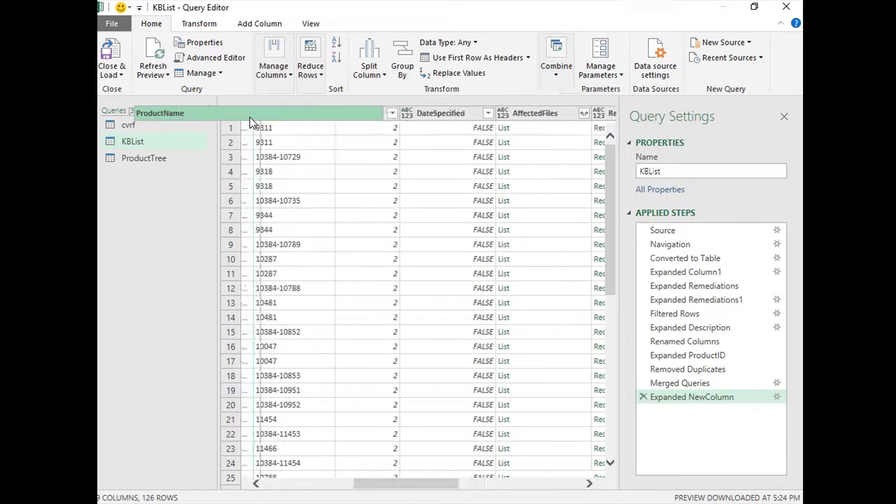
left_click_drag(252, 122, 420, 124)
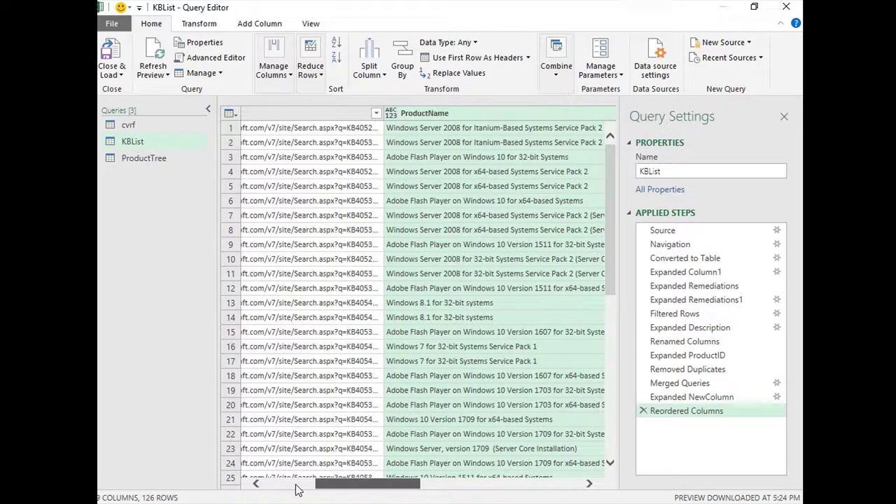
left_click_drag(364, 495, 298, 489)
left_click(120, 75)
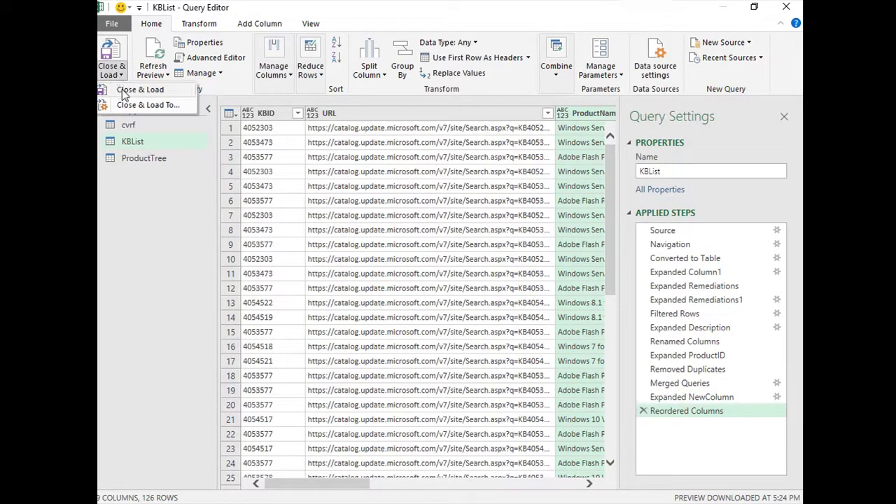
Close the Query Editor and load the KBList and ProductTree queries into worksheets
left_click(140, 89)
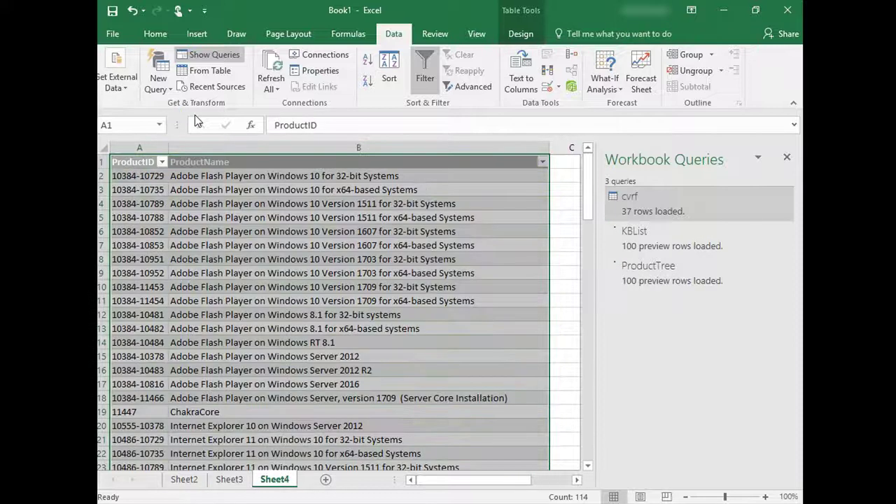